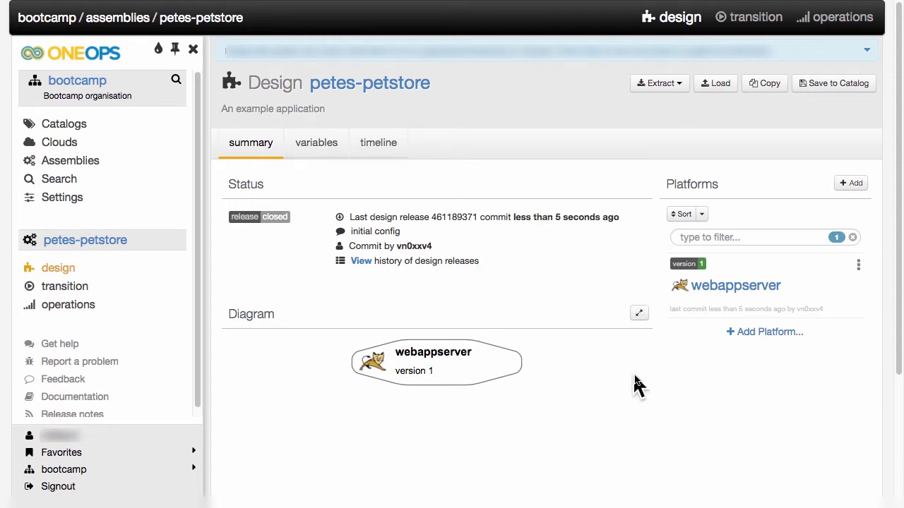
Step: Open the compute component of the webappserver platform
left_click(731, 292)
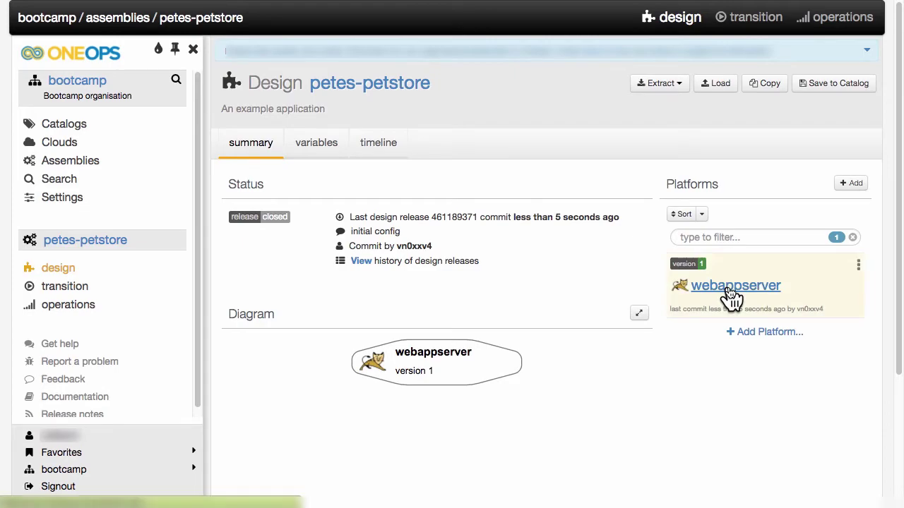
scroll(762, 326, "down", 2)
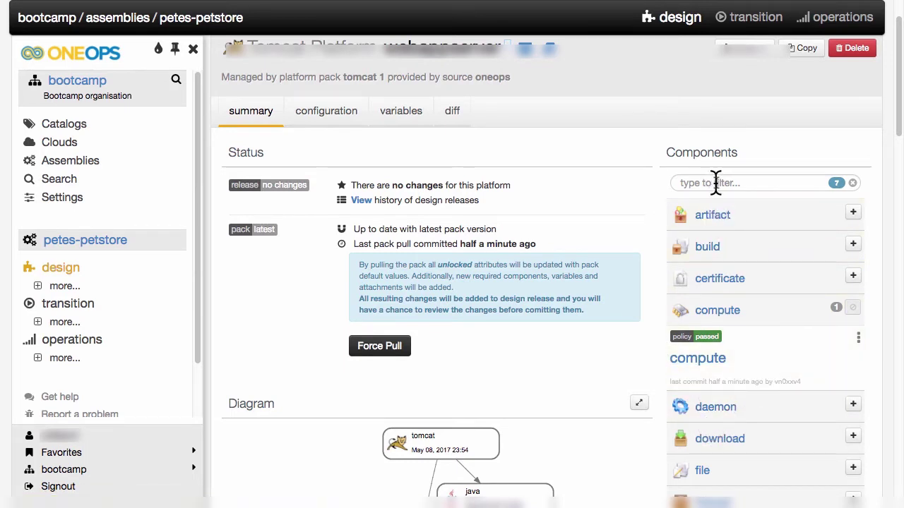
left_click(715, 364)
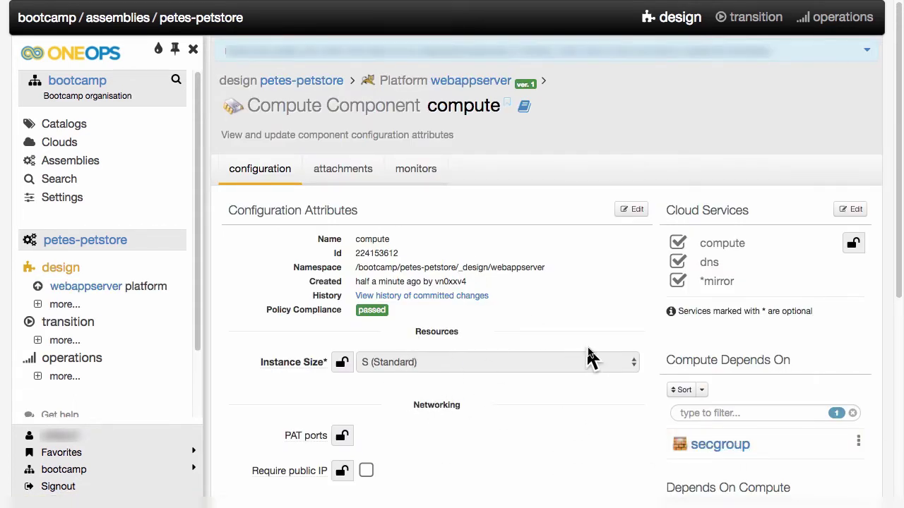
Step: Edit the compute component's configuration, check the instance size options, keep S (Standard) selected, and save
left_click(631, 210)
left_click(635, 364)
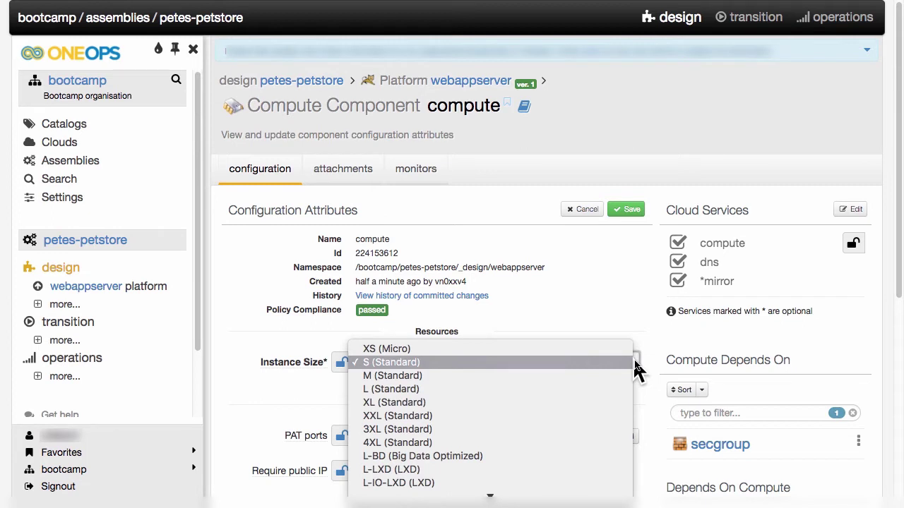
left_click(614, 318)
scroll(613, 321, "down", 3)
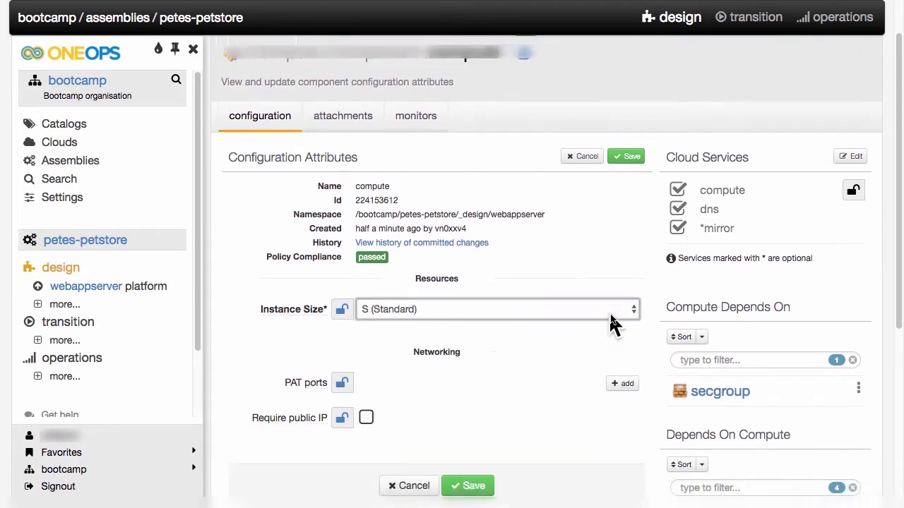
scroll(613, 321, "down", 2)
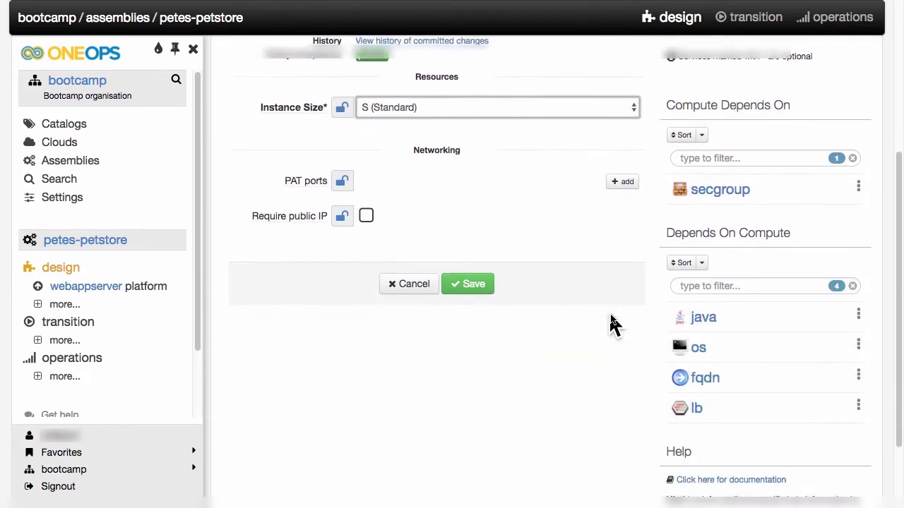
scroll(613, 321, "up", 3)
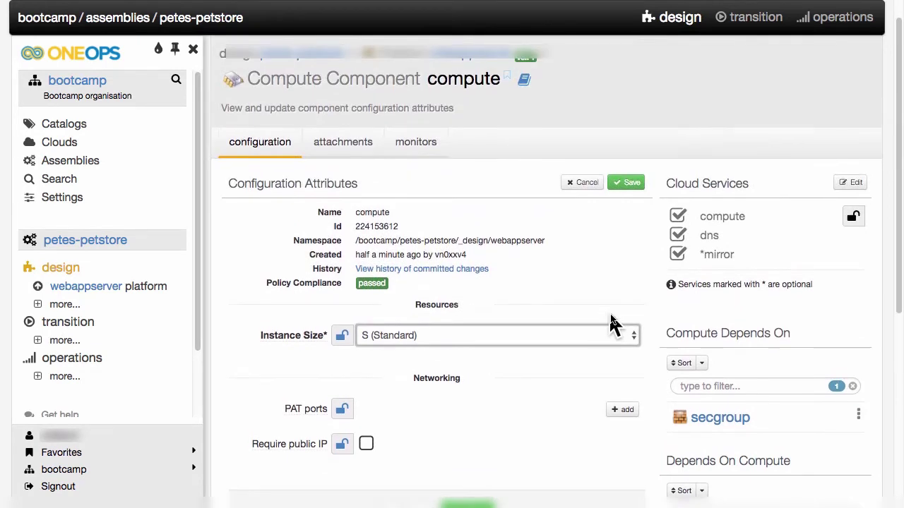
left_click(623, 184)
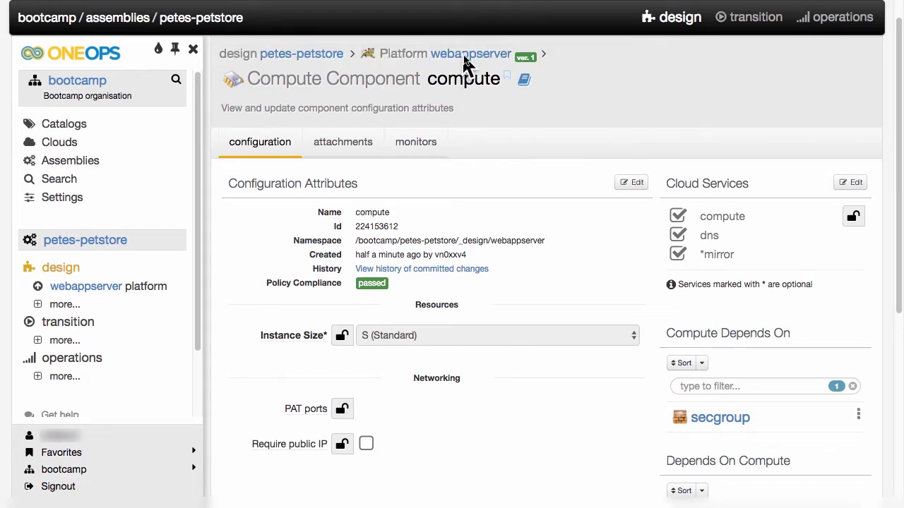
Step: Return to the webappserver platform and open its java component
left_click(466, 62)
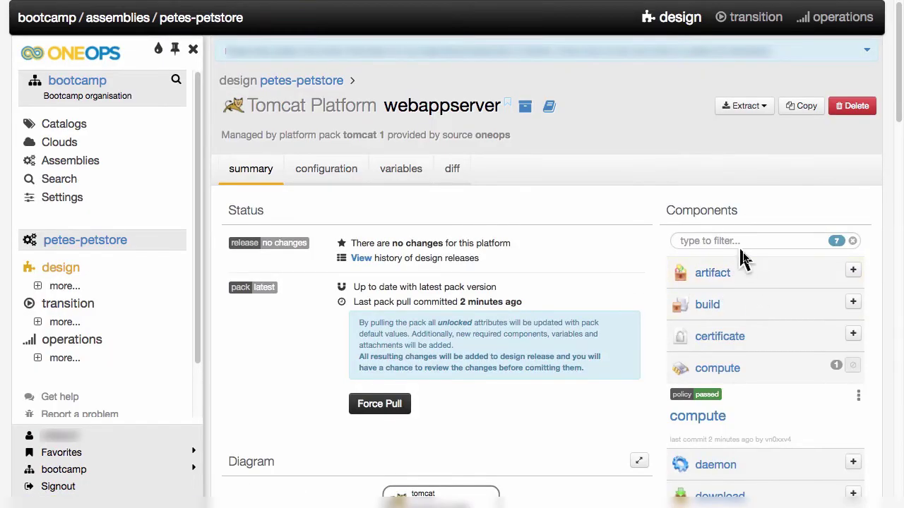
scroll(746, 258, "down", 5)
scroll(746, 262, "down", 7)
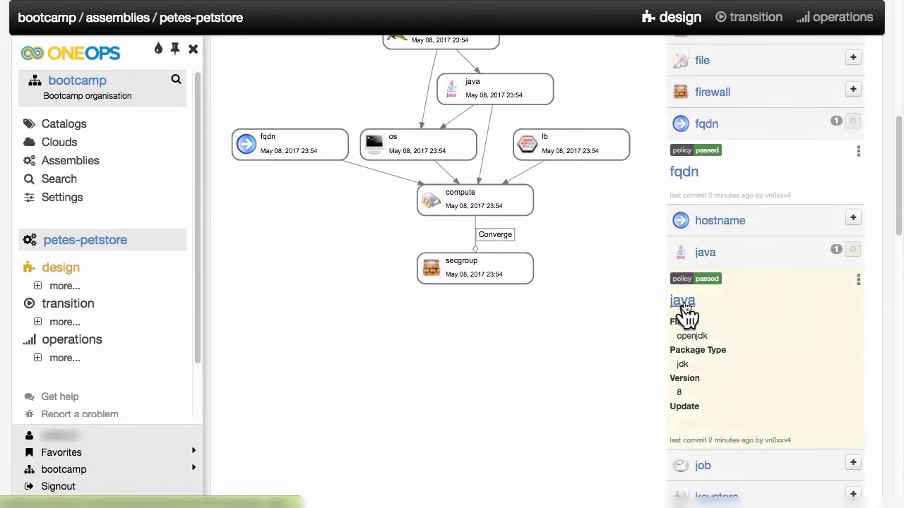
left_click(684, 302)
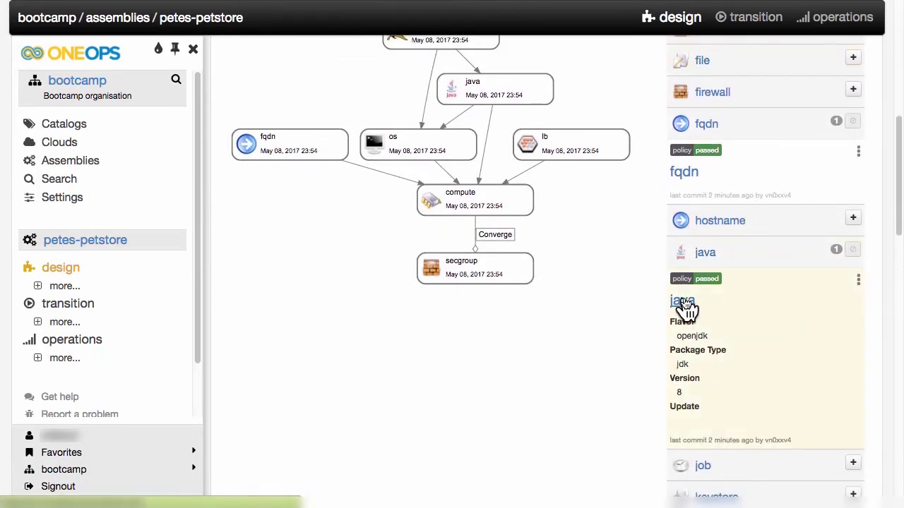
Step: Set the java component's flavor to Oracle Java and save the configuration
scroll(537, 290, "down", 3)
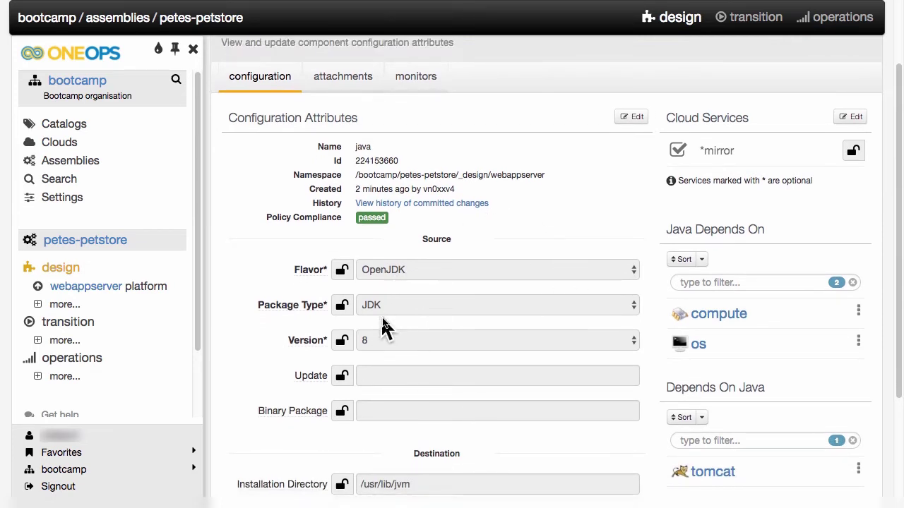
left_click(639, 120)
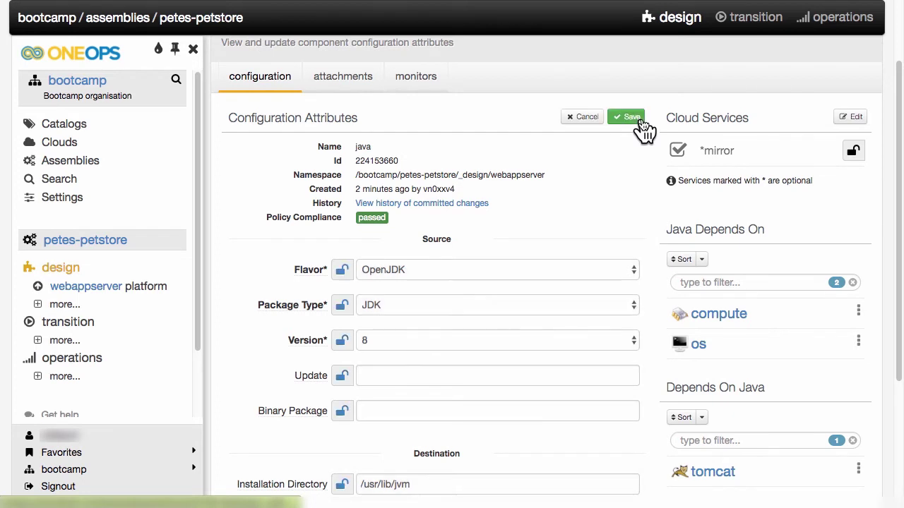
left_click(636, 274)
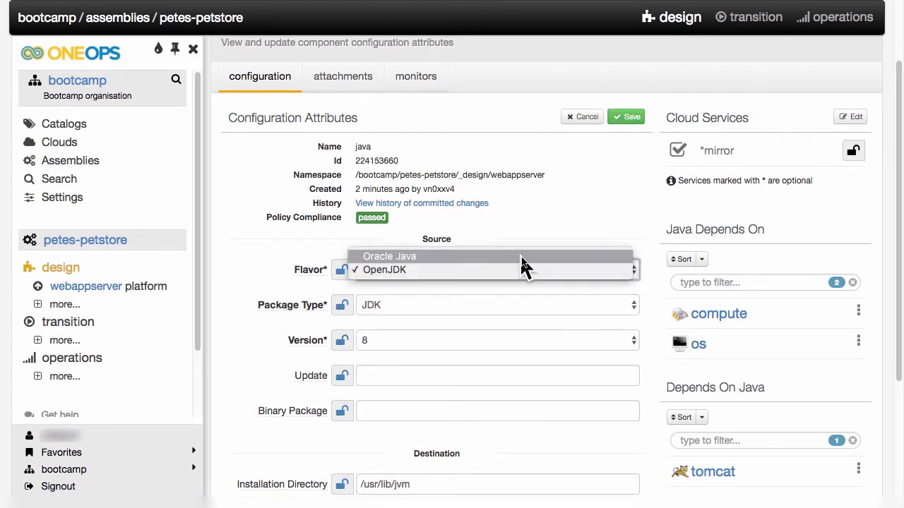
left_click(544, 257)
scroll(557, 274, "down", 3)
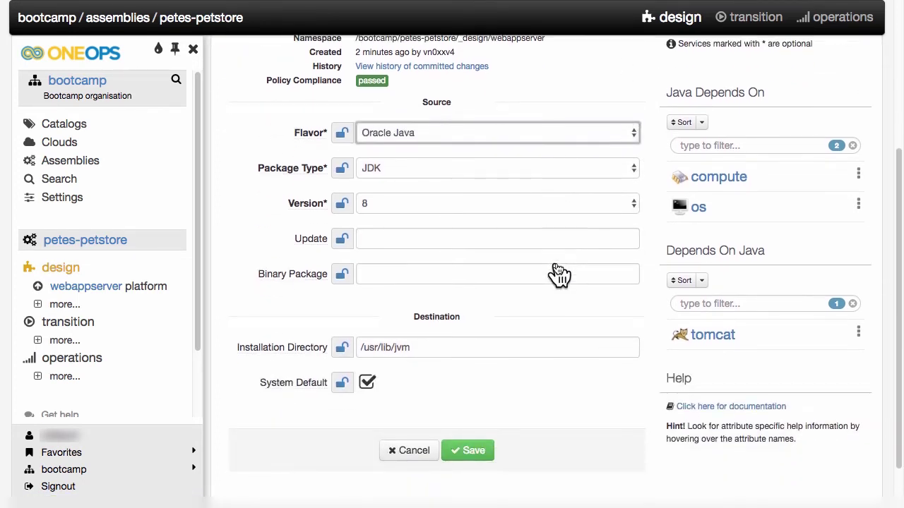
scroll(558, 274, "down", 1)
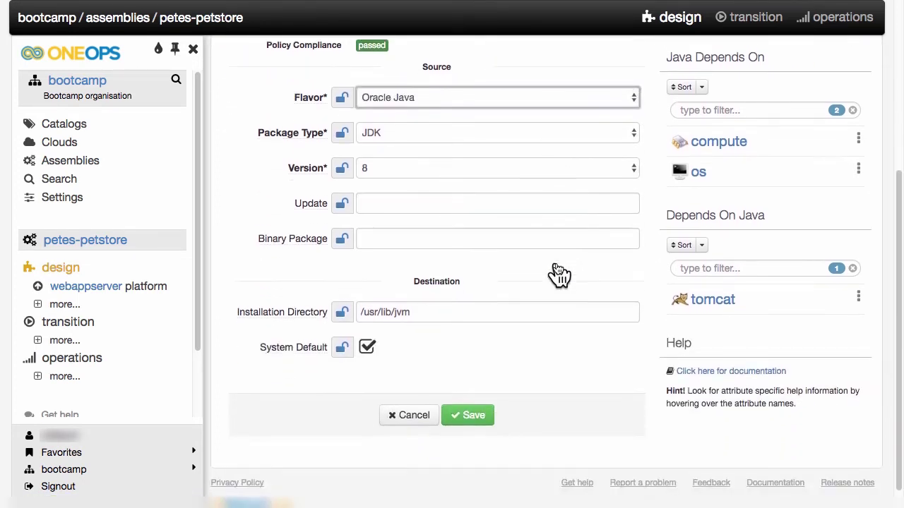
left_click(466, 421)
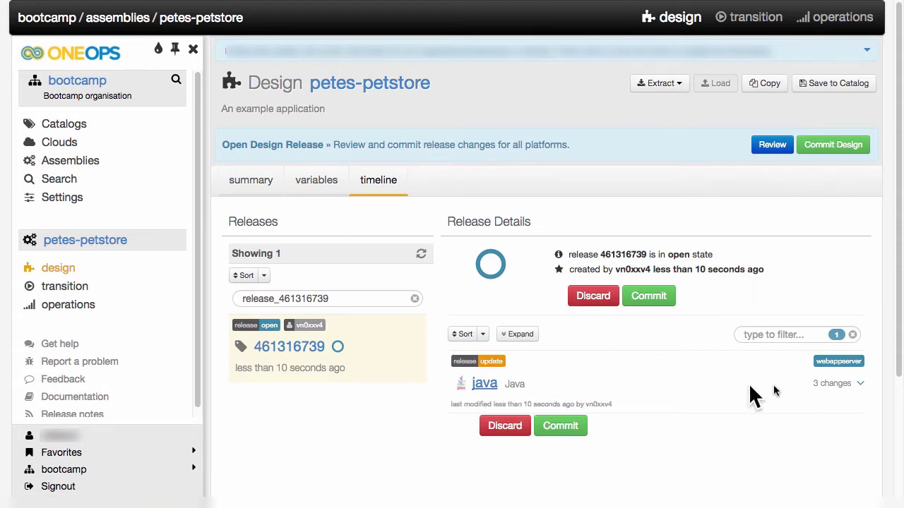
Step: Expand the java entry in the open design release and examine its attribute changes
left_click(860, 383)
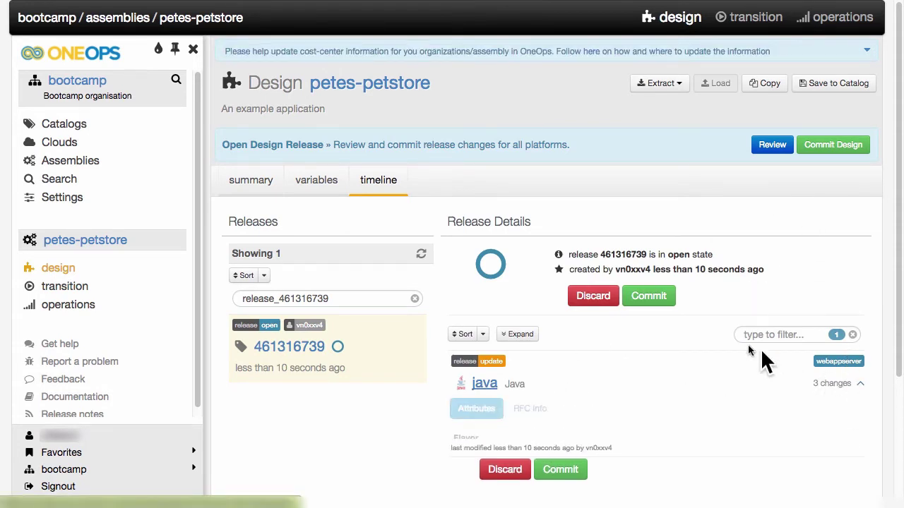
scroll(730, 353, "down", 3)
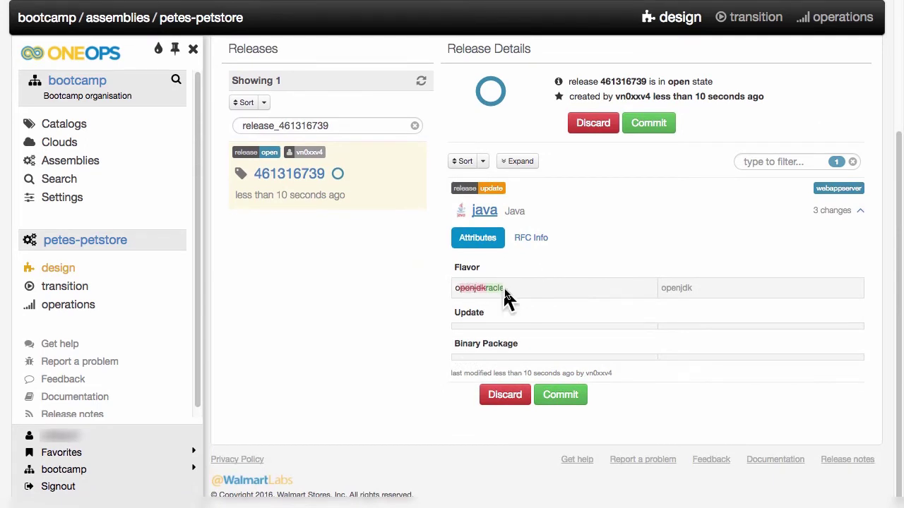
scroll(611, 243, "up", 2)
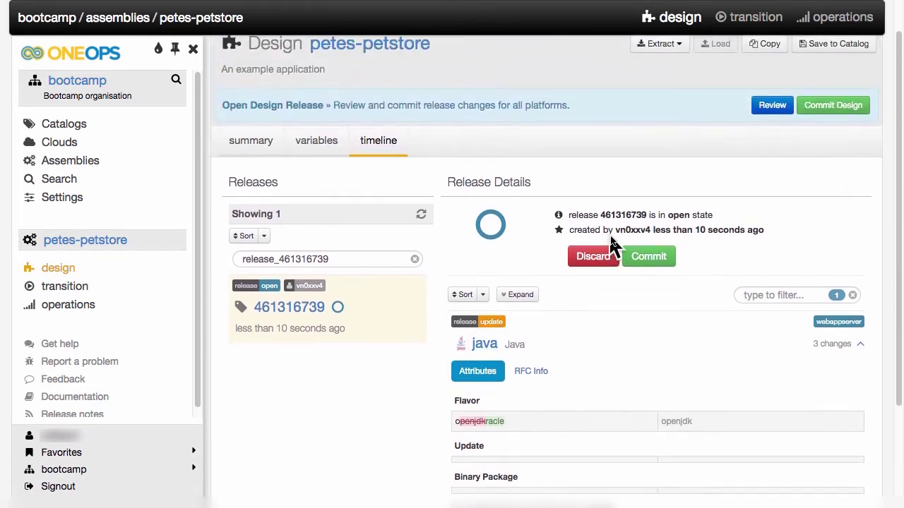
Step: Commit the design release with the comment "changed java to oracle java" and open the newest release in the design timeline
left_click(653, 257)
type("changed java to oracle java")
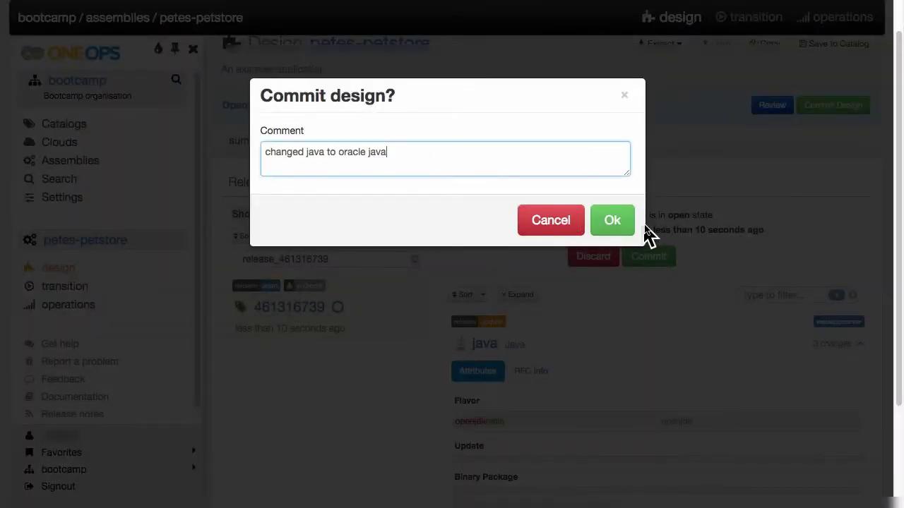
left_click(596, 227)
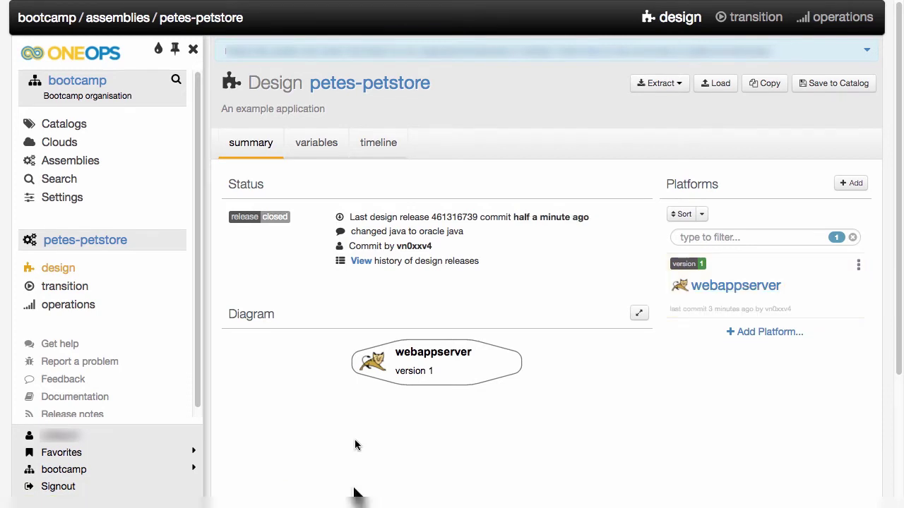
left_click(379, 144)
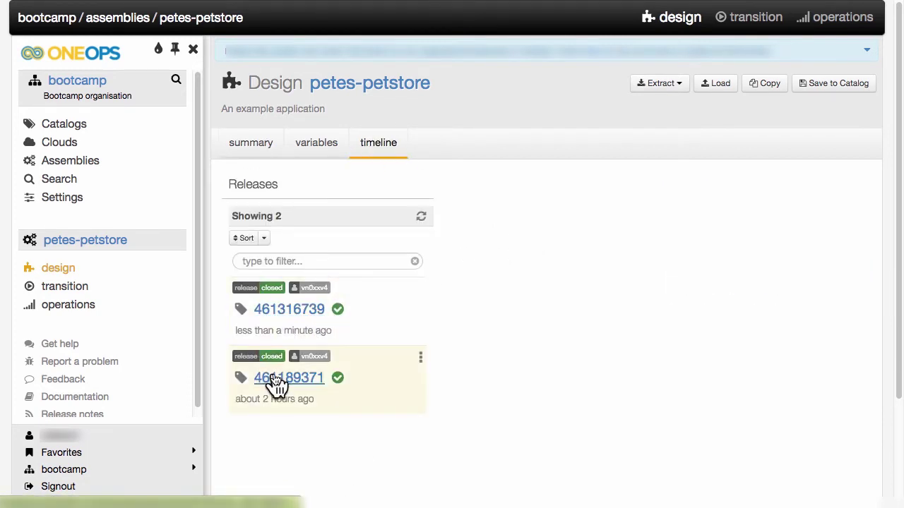
left_click(292, 315)
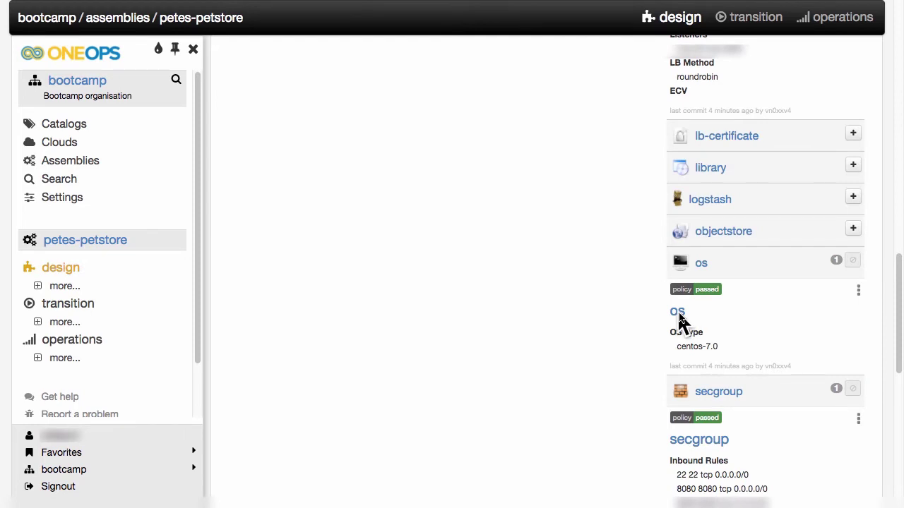
Step: Open the webappserver platform's os component, set its OS type to CentOS 7.3, and save the configuration
left_click(679, 315)
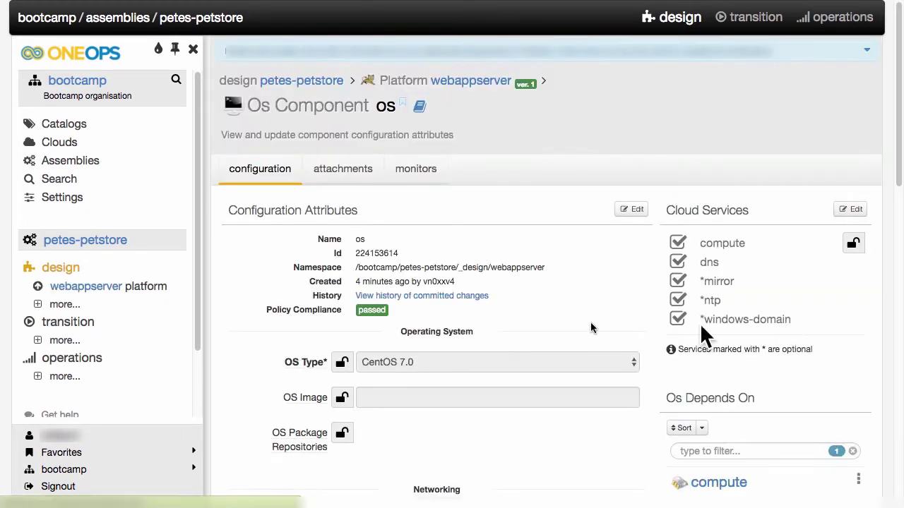
left_click(633, 209)
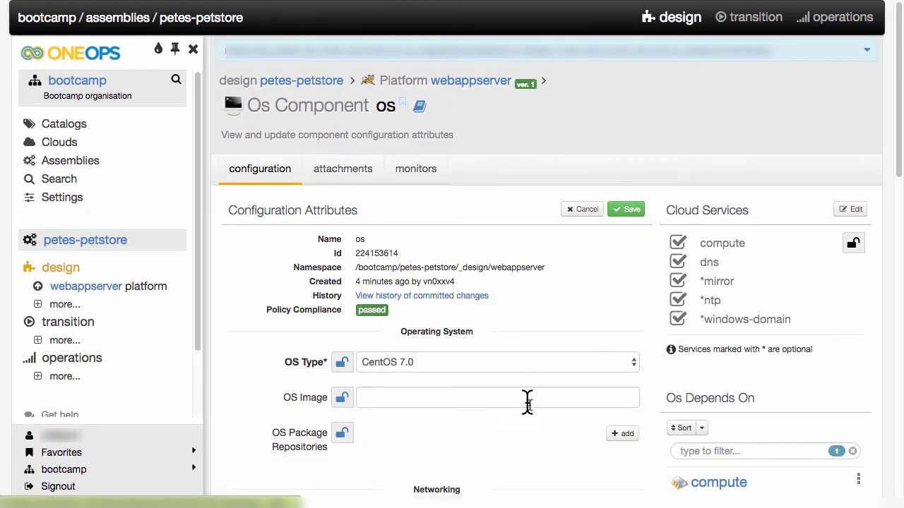
left_click(629, 363)
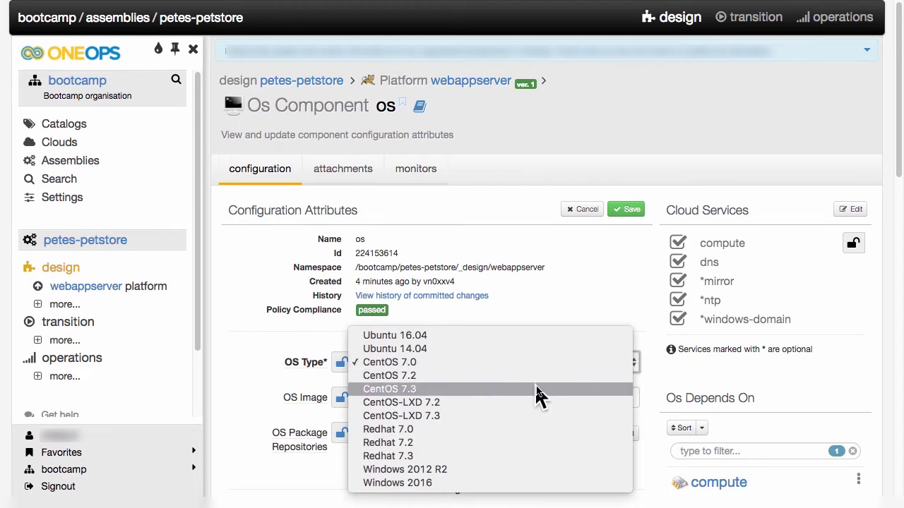
left_click(537, 390)
left_click(625, 211)
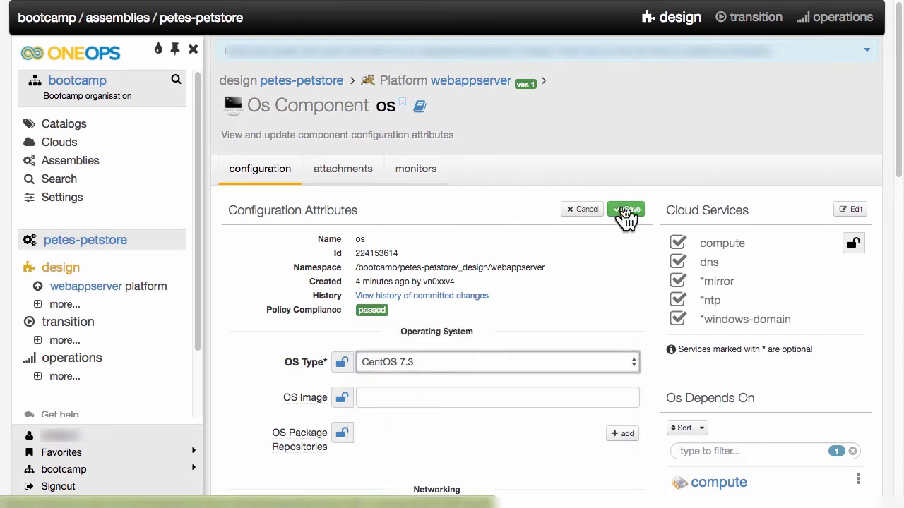
left_click(621, 213)
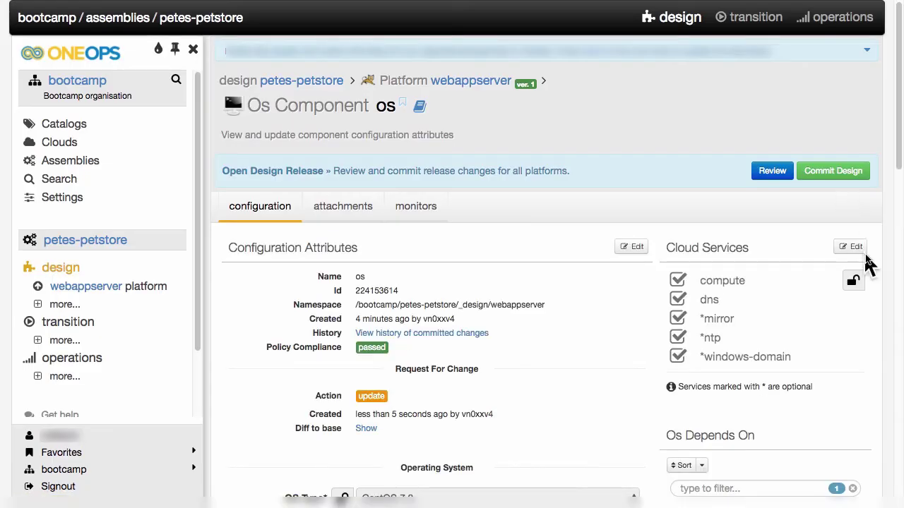
Step: Disable the optional windows-domain cloud service for the os component and save the cloud services
left_click(855, 249)
left_click(678, 356)
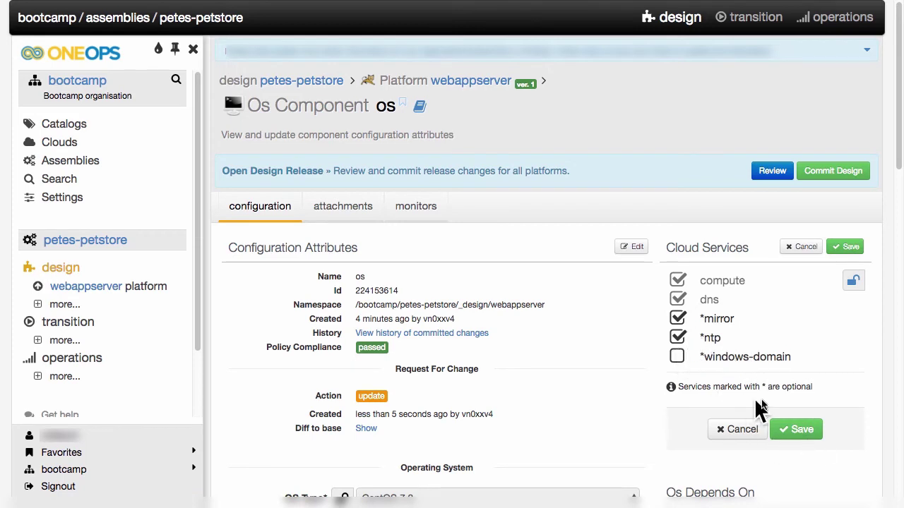
left_click(778, 432)
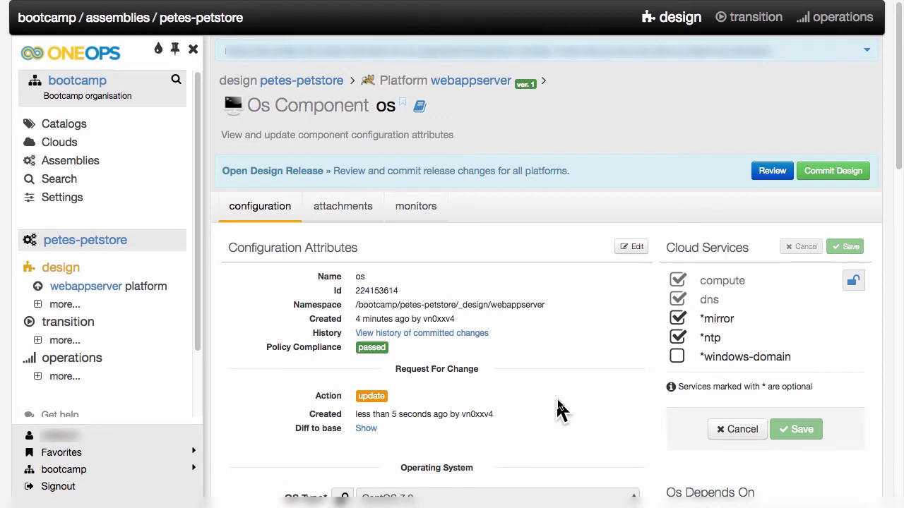
Step: Examine the os component's configuration attributes from the Operating System section through LDAP Configuration
scroll(558, 409, "down", 5)
scroll(558, 410, "down", 2)
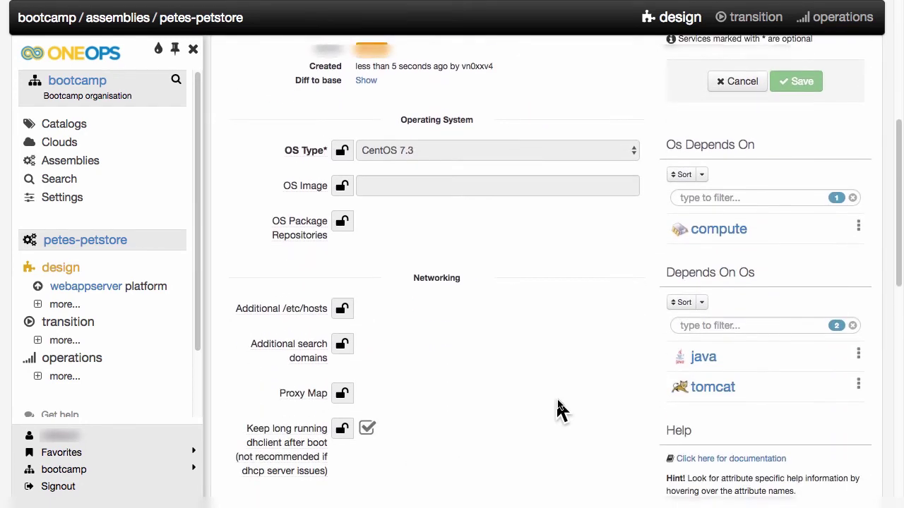
scroll(558, 410, "down", 4)
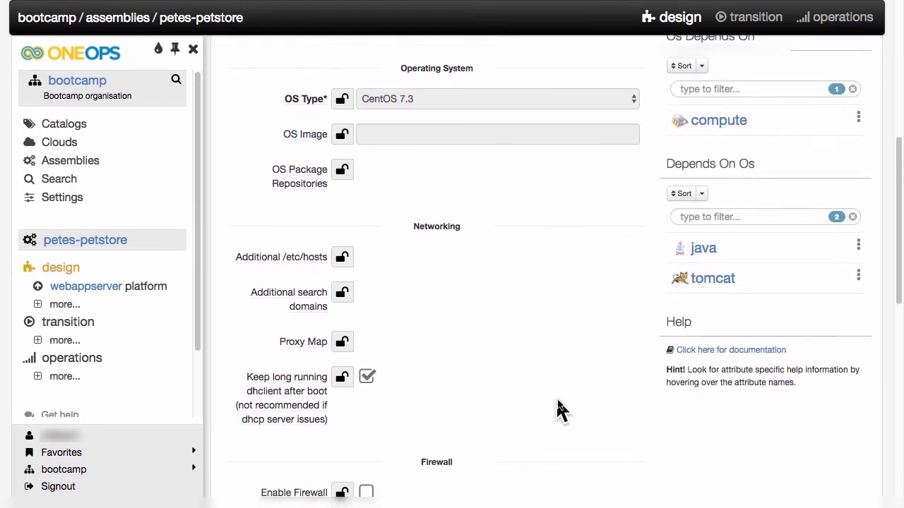
scroll(558, 409, "down", 10)
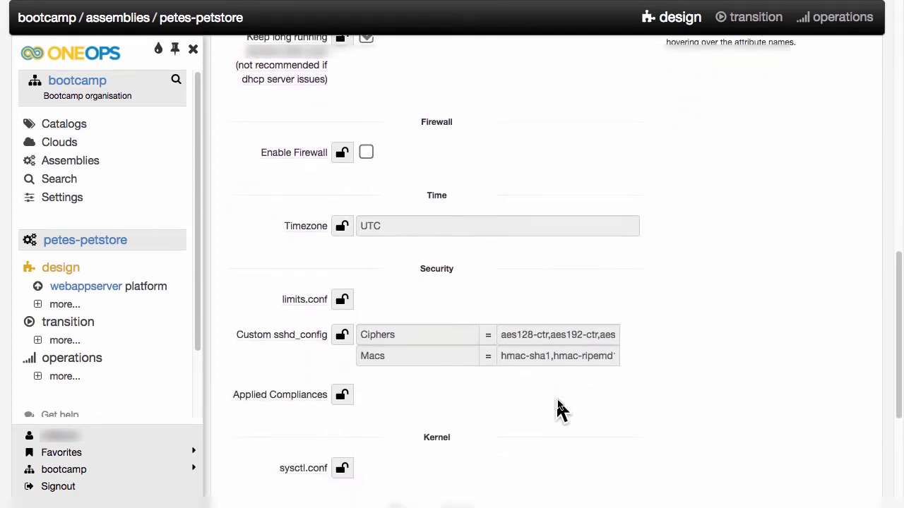
scroll(557, 410, "down", 5)
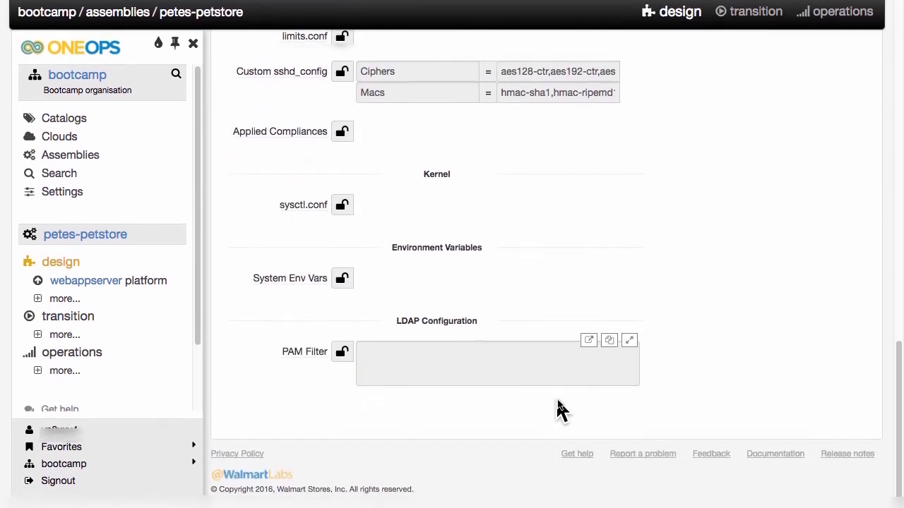
Step: Review the open design release in the timeline and commit the os component changes without a comment
scroll(557, 409, "up", 10)
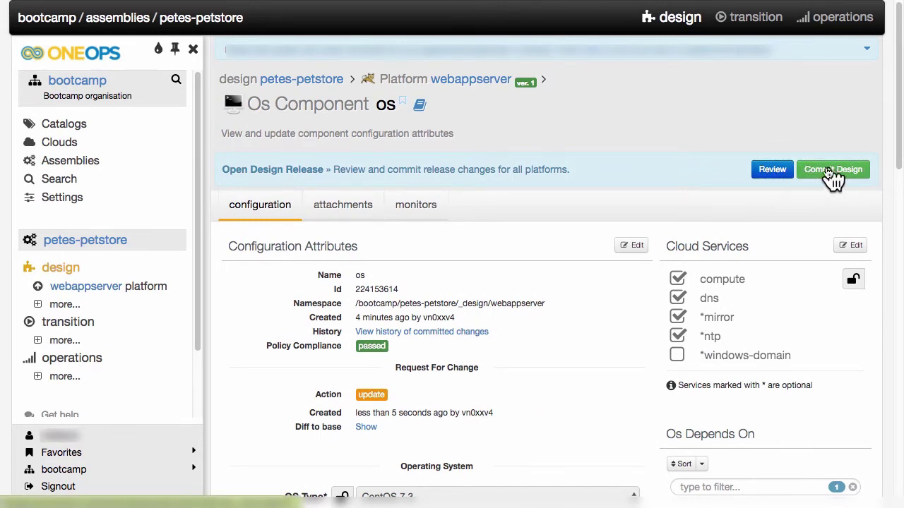
left_click(773, 171)
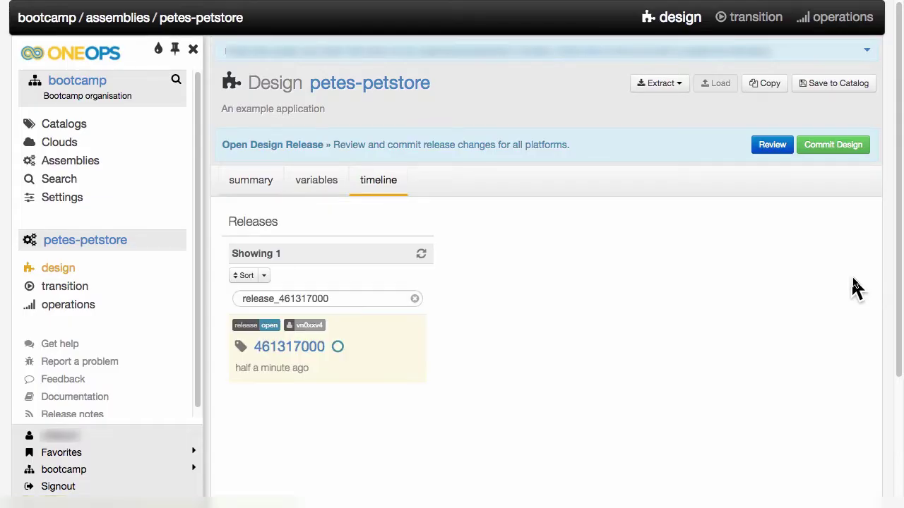
left_click(655, 298)
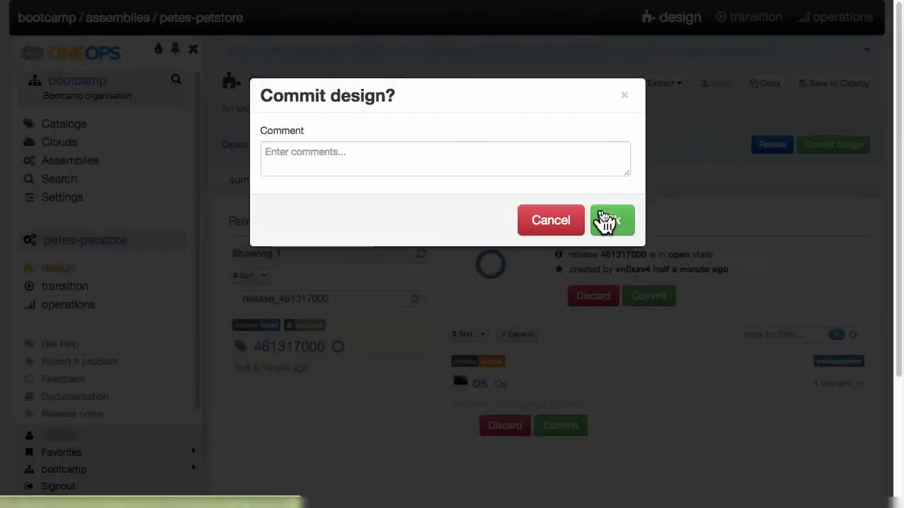
left_click(605, 223)
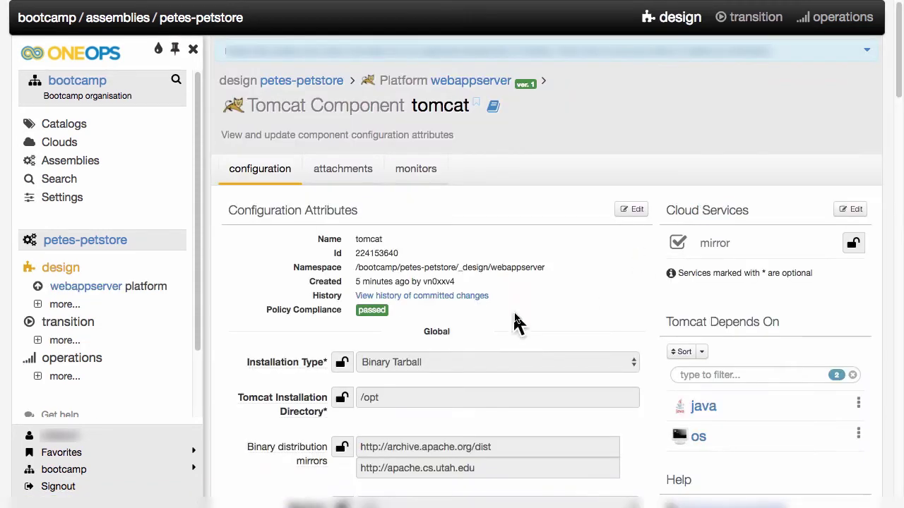
Step: Edit the tomcat component's configuration and remove both binary distribution mirrors
left_click(636, 211)
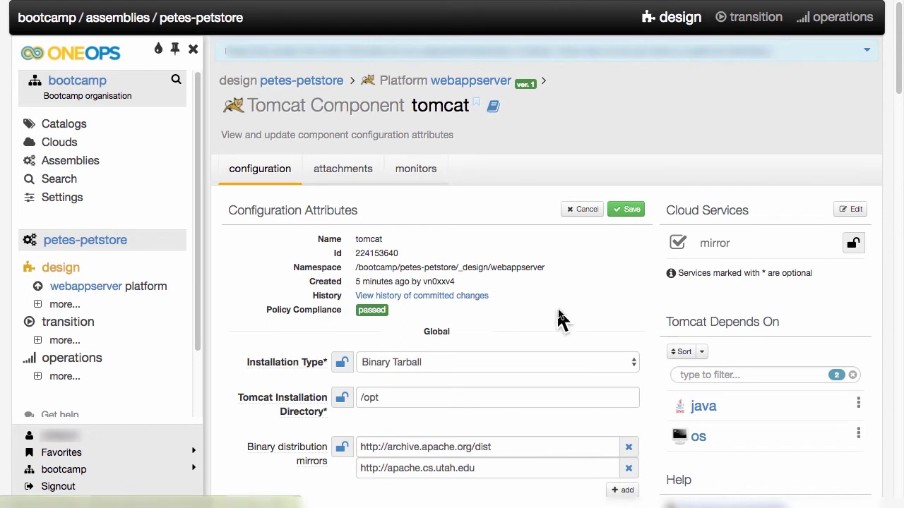
scroll(558, 317, "down", 3)
scroll(558, 317, "down", 3)
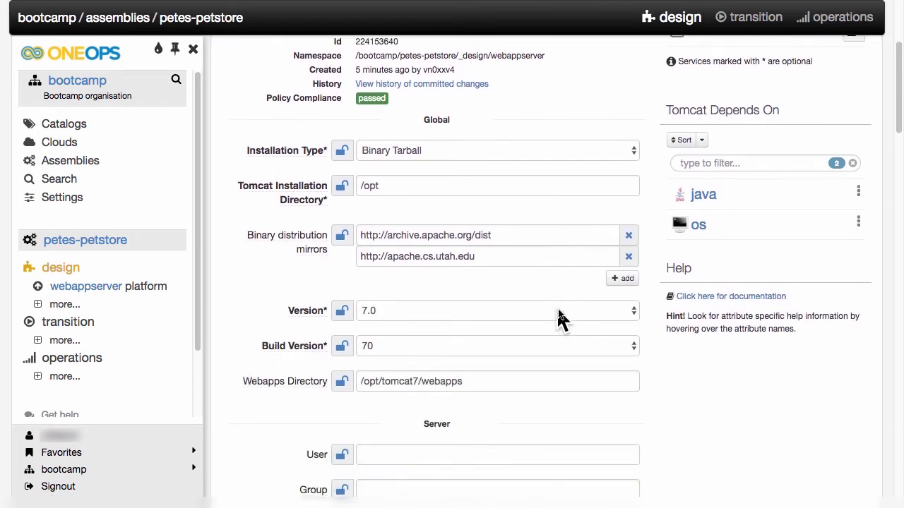
left_click(630, 238)
left_click(629, 238)
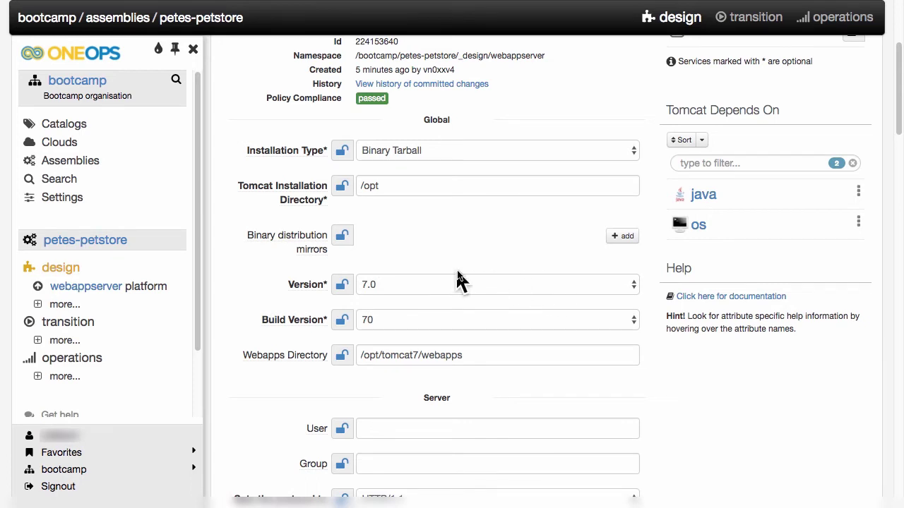
Step: Examine the tomcat component's build version options and its Server, Executor, Java, Security, Access Log and Advanced attributes
scroll(460, 262, "down", 2)
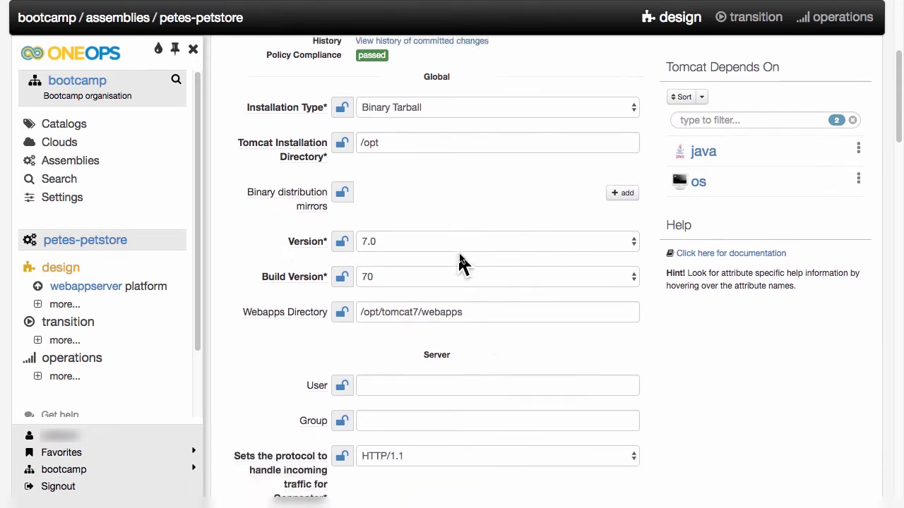
left_click(633, 271)
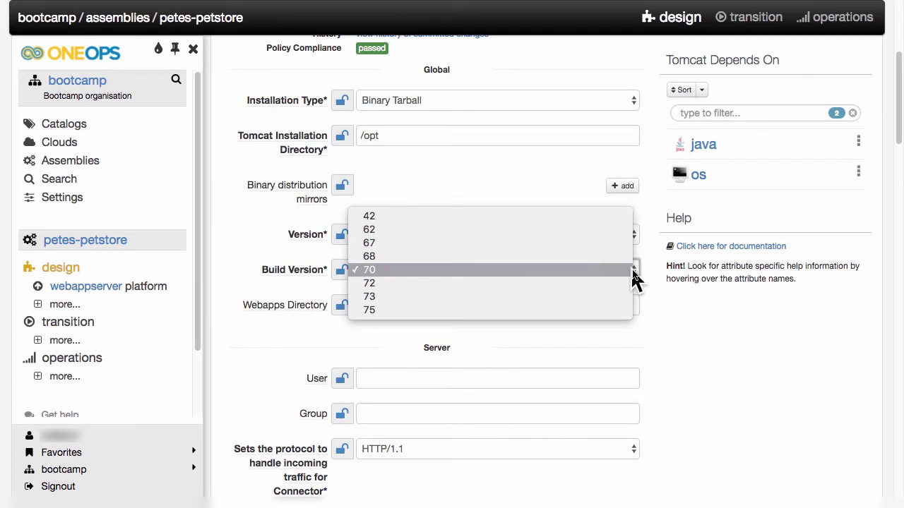
key("Escape")
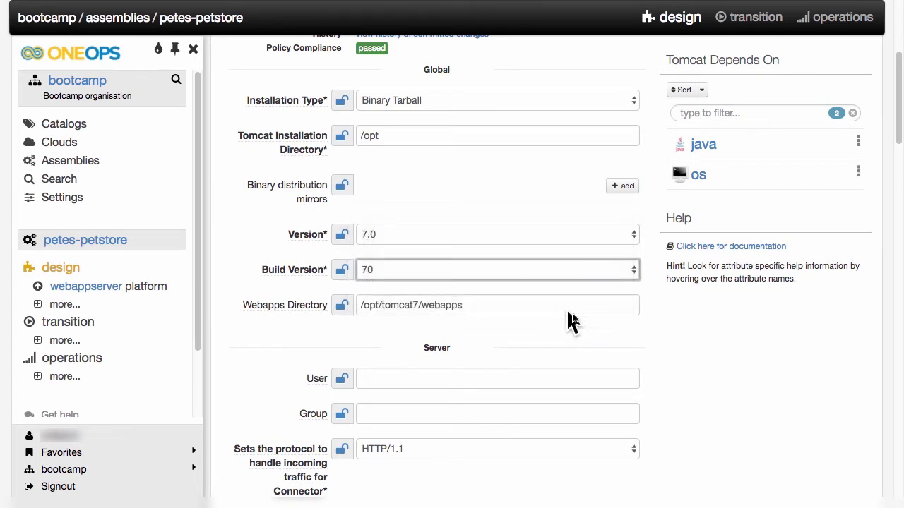
scroll(584, 333, "down", 10)
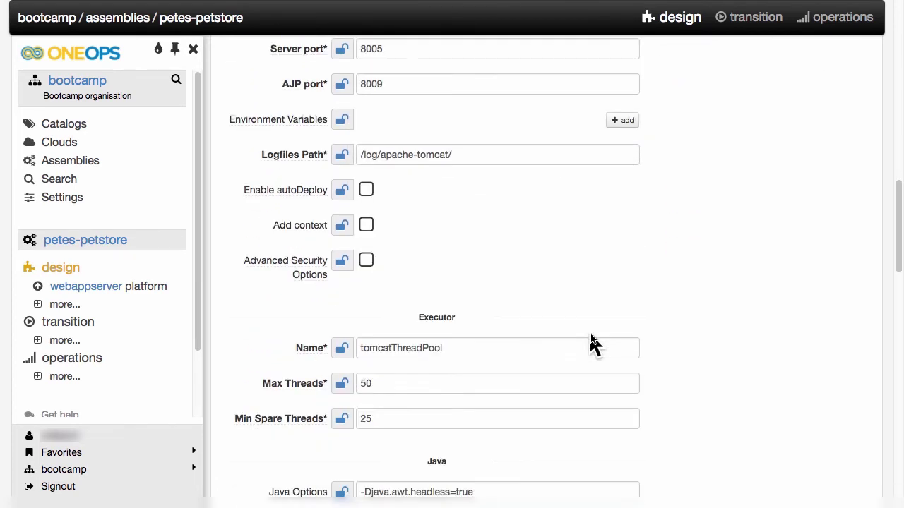
scroll(593, 344, "down", 5)
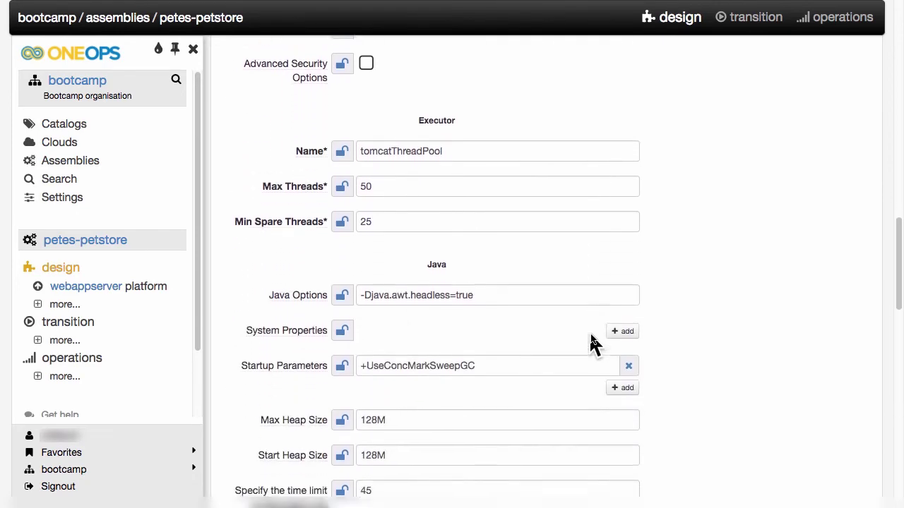
scroll(593, 343, "down", 6)
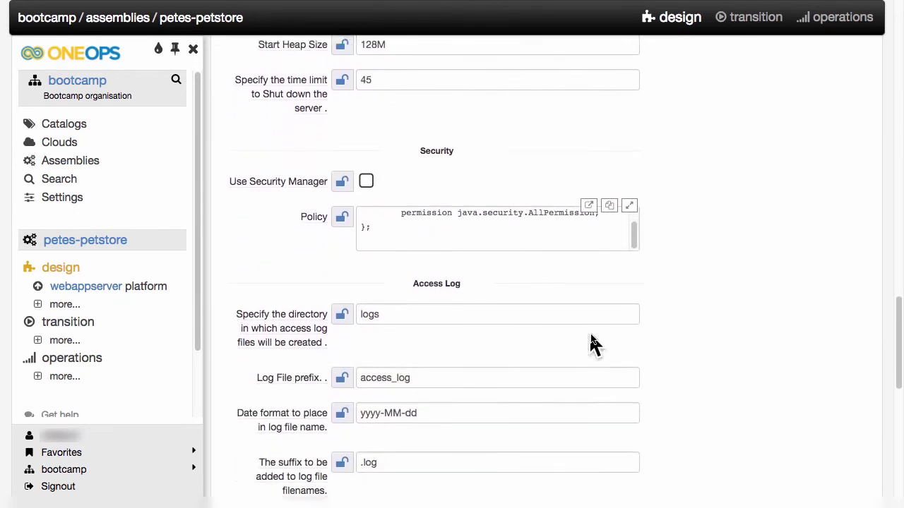
scroll(593, 344, "down", 5)
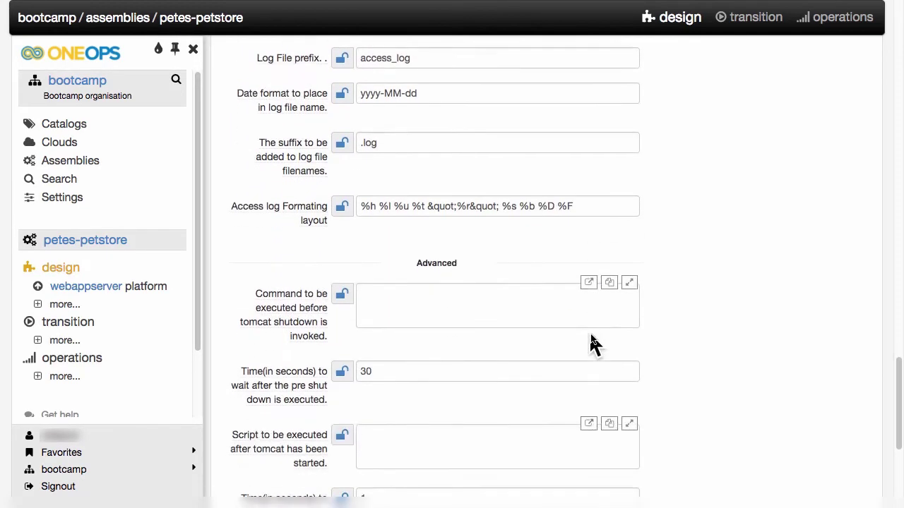
scroll(591, 343, "down", 5)
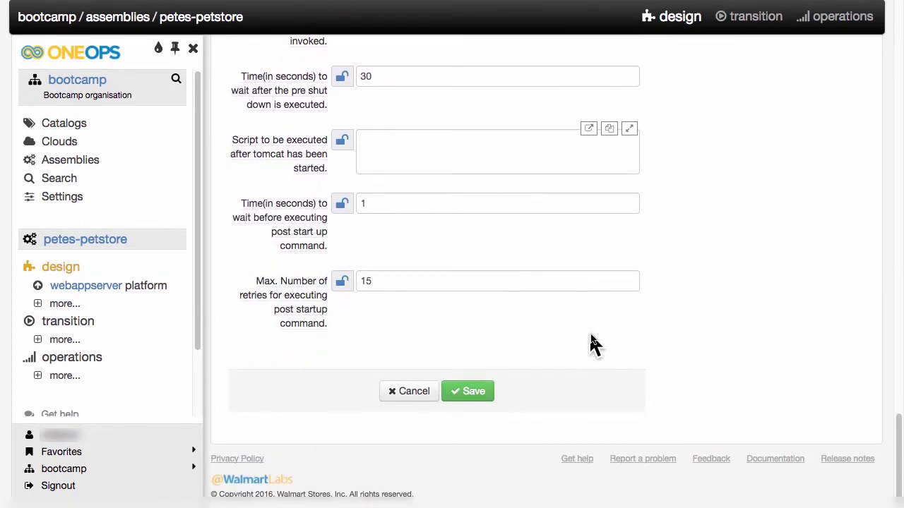
Step: Save the tomcat component's configuration and commit the design release without a comment
left_click(478, 399)
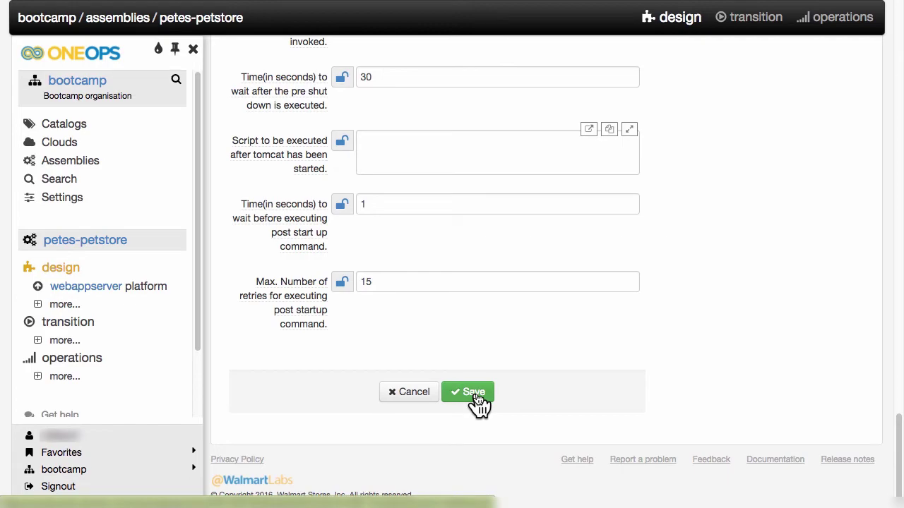
left_click(478, 399)
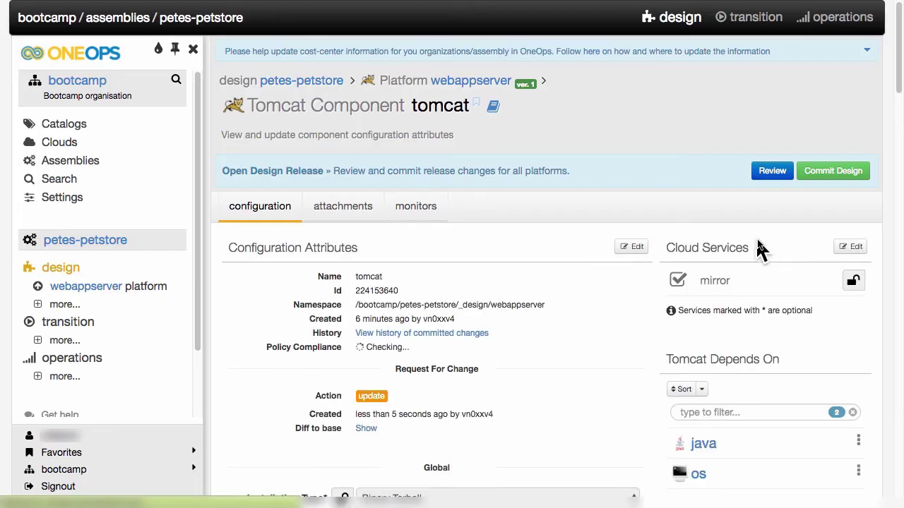
left_click(835, 173)
left_click(623, 219)
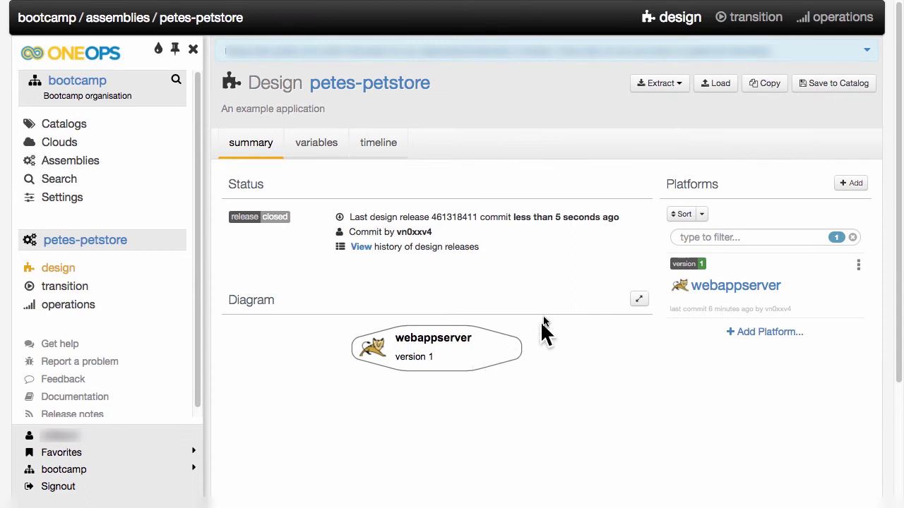
Step: View the petes-petstore design's variables and its timeline of releases
left_click(317, 144)
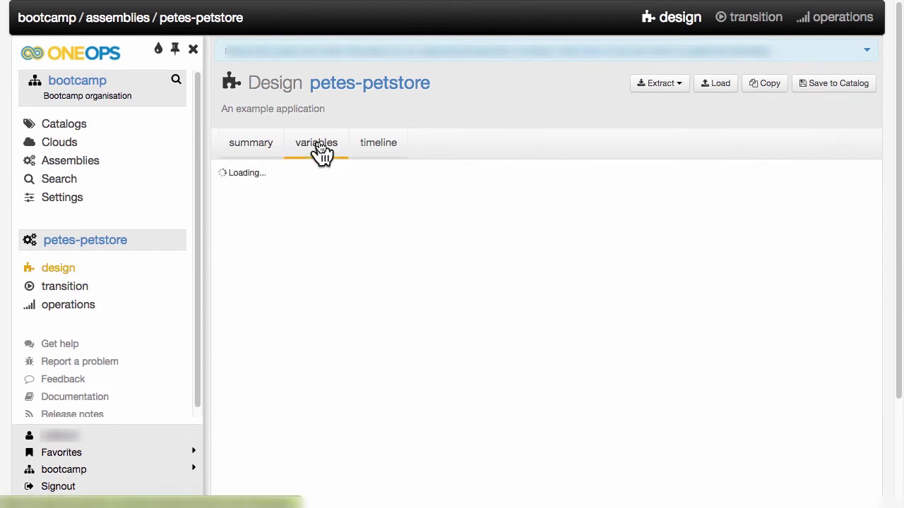
left_click(382, 145)
scroll(553, 289, "down", 3)
scroll(552, 289, "up", 3)
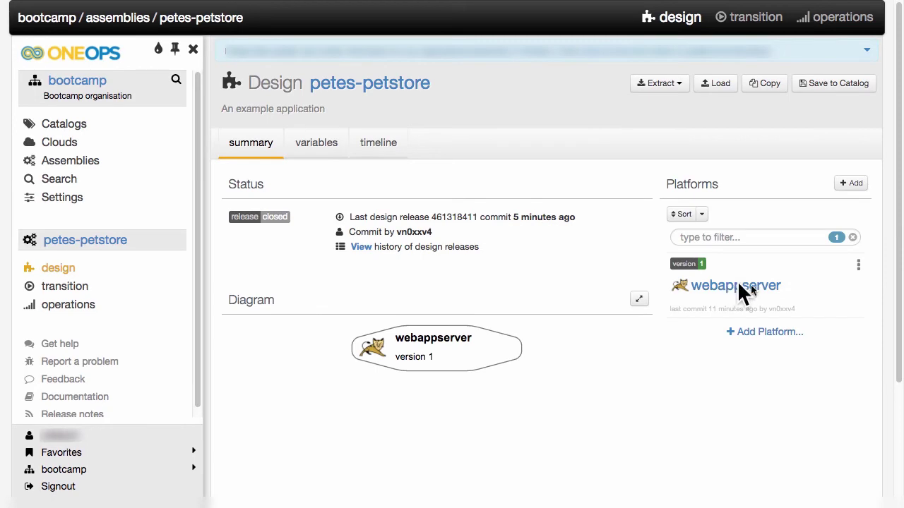
Step: Start a new artifact component in the webappserver platform and name it petstorewar
left_click(749, 290)
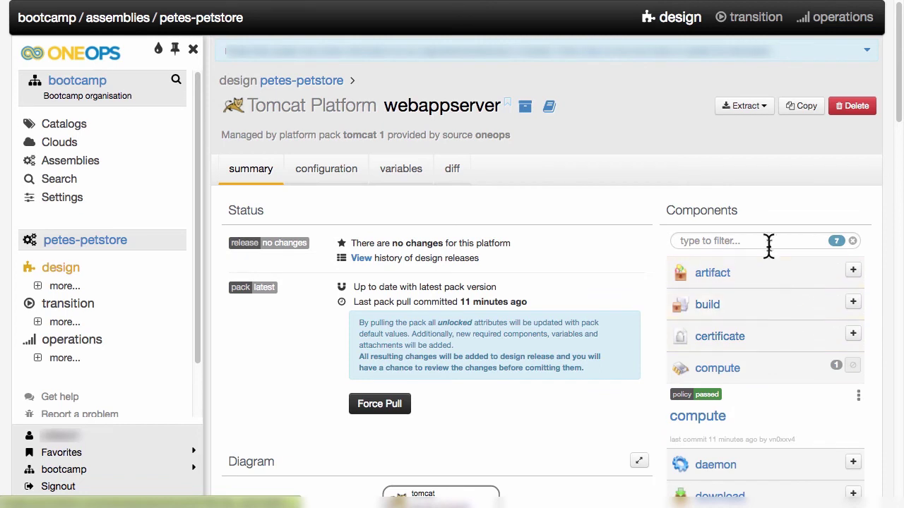
left_click(713, 278)
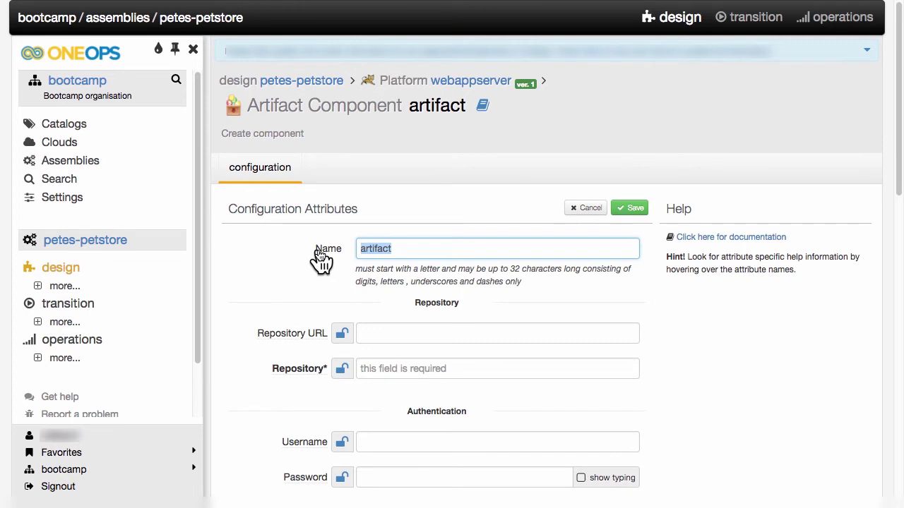
type("petstorewar")
key("Tab")
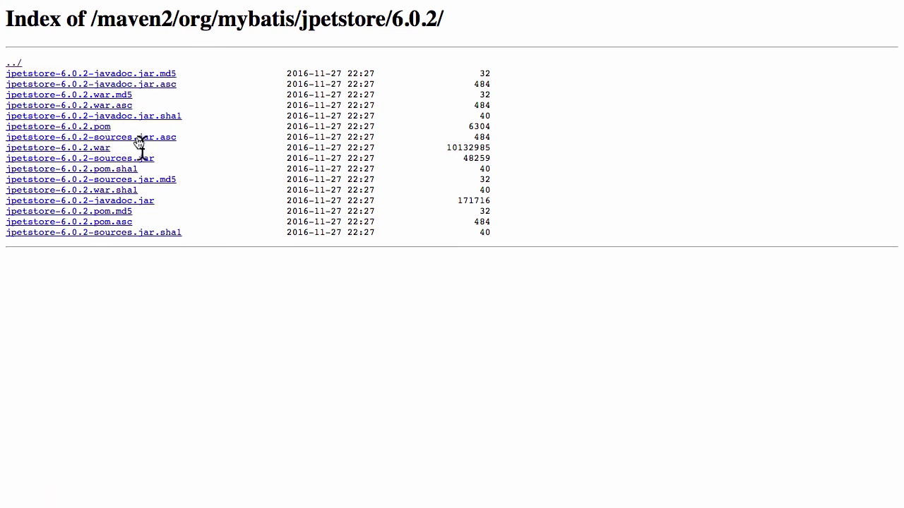
Step: Fill in the artifact: repository pangaea_releases at $OO_CLOUD{nexus}, identifier org.mybatis:jpetstore:war, version 6.0.2, install directory /app/jpetstore, deploy user and group app
left_click_drag(122, 148, 7, 147)
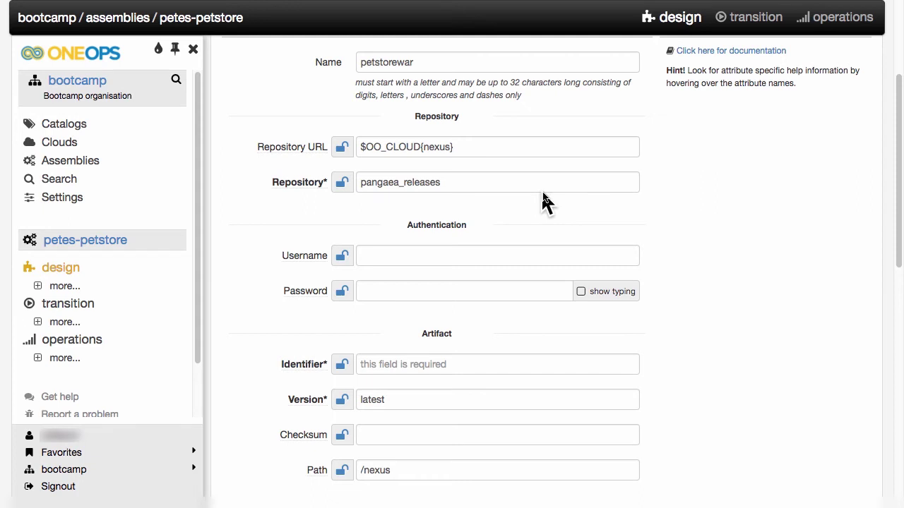
scroll(542, 202, "down", 5)
scroll(543, 202, "down", 4)
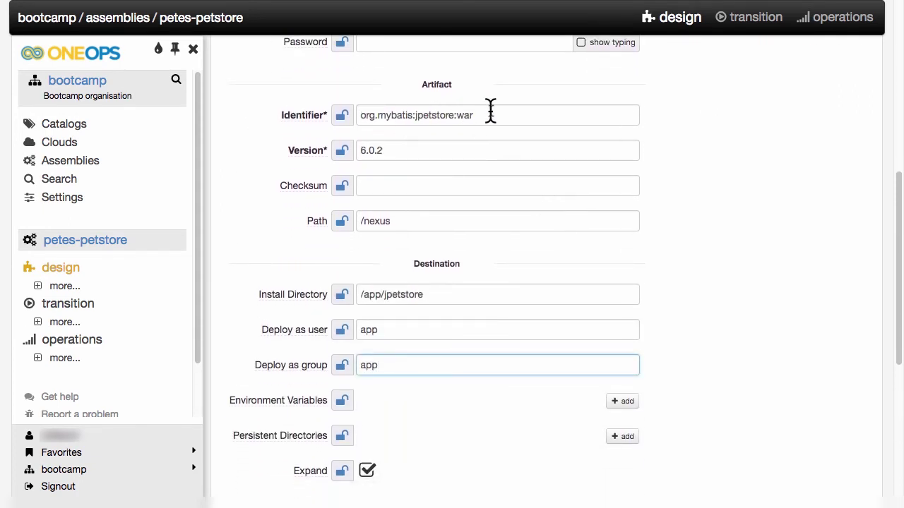
left_click_drag(490, 113, 351, 118)
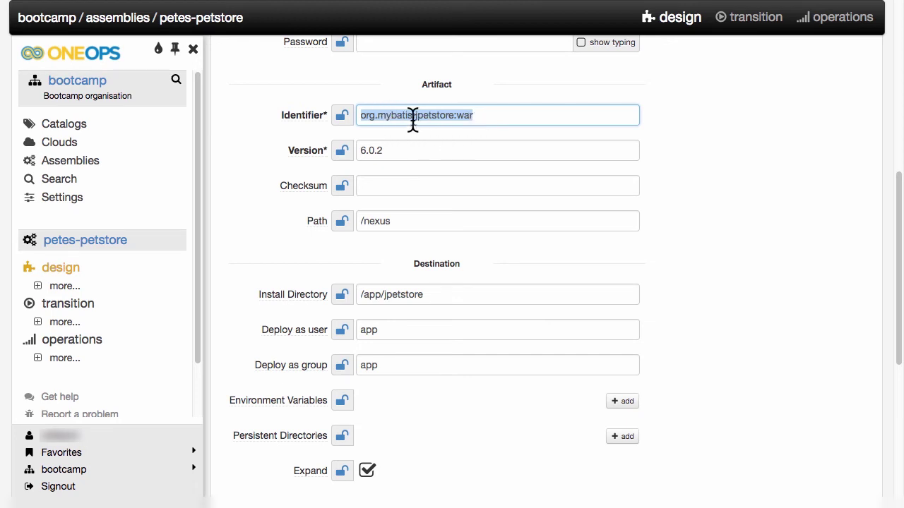
double_click(389, 151)
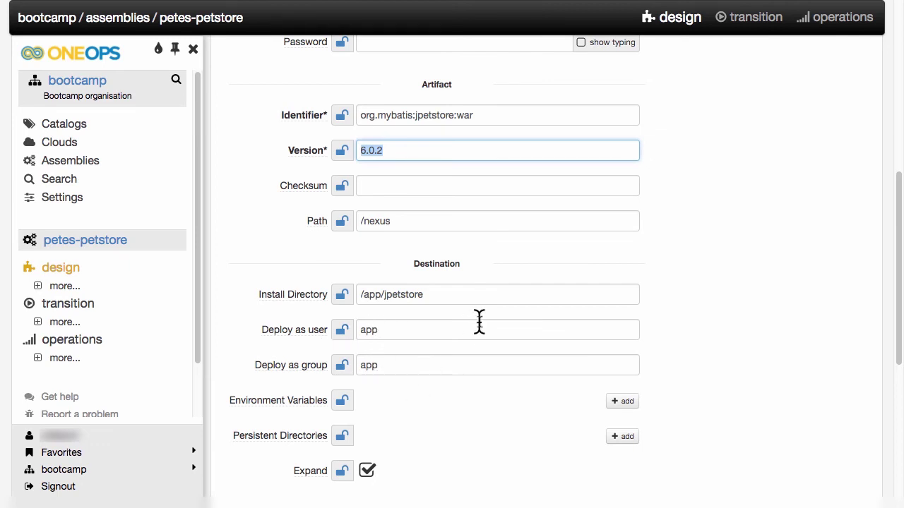
Step: Set the artifact's Restart stage to execute "ln -s /app/jpetstore/current /opt/tomcat7/webapps/petstore" and check the full command
scroll(479, 322, "down", 4)
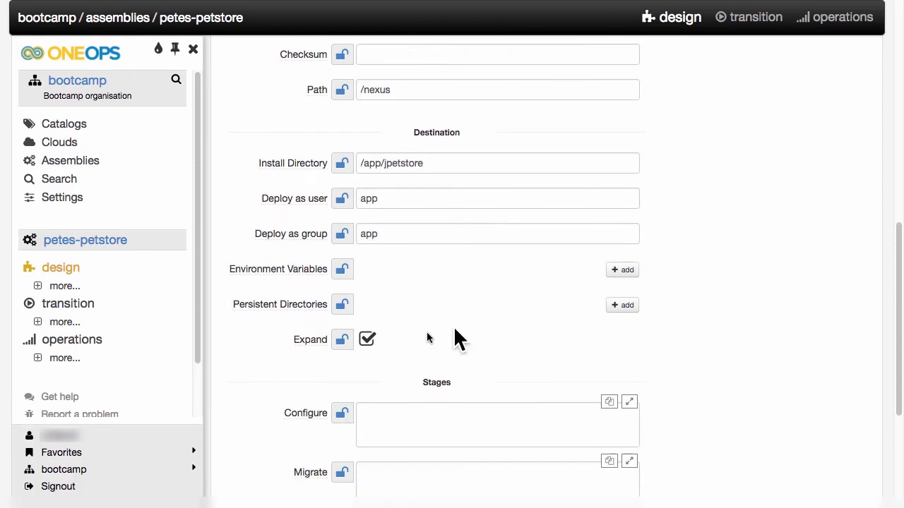
scroll(511, 312, "down", 4)
scroll(510, 312, "down", 2)
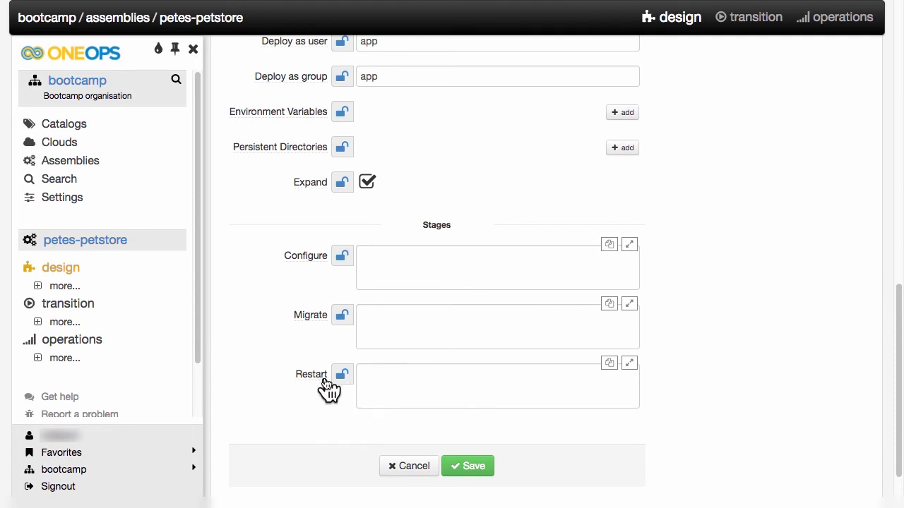
mouse_move(311, 379)
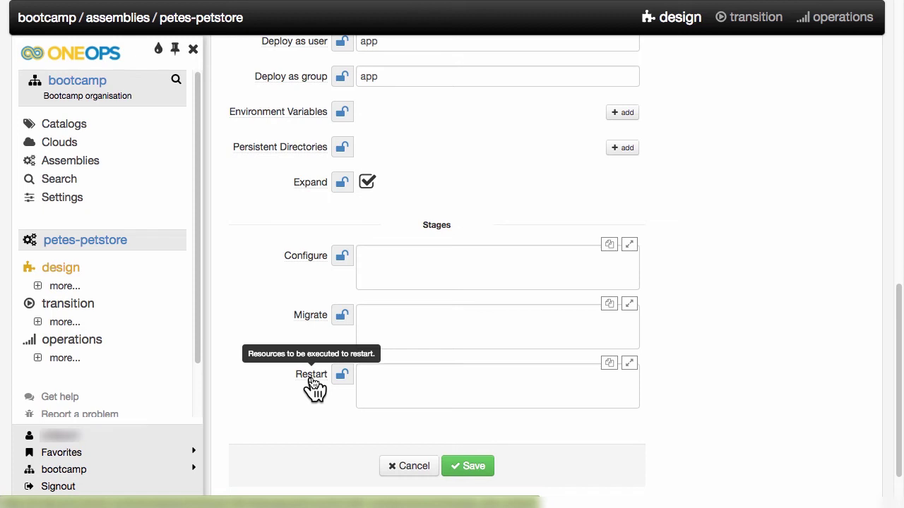
left_click(398, 381)
key("ctrl+v")
scroll(394, 364, "down", 1)
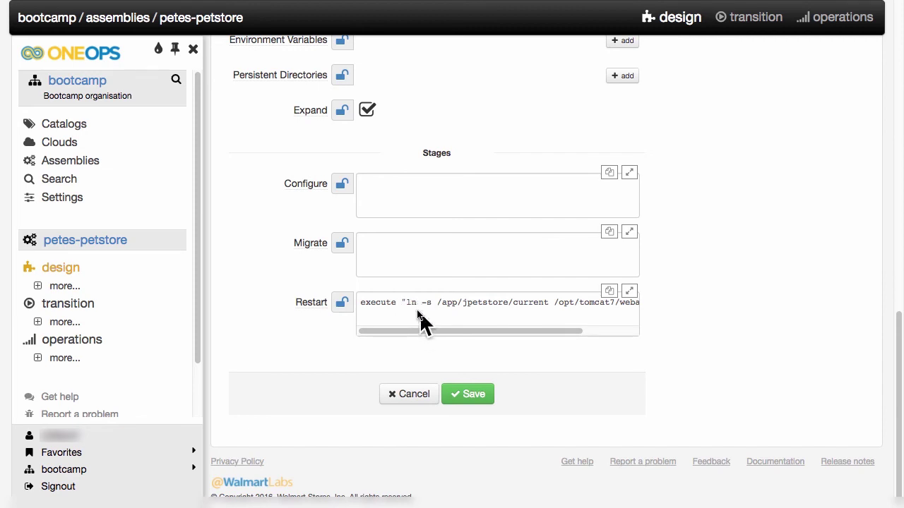
scroll(410, 310, "right", 1)
scroll(409, 311, "right", 2)
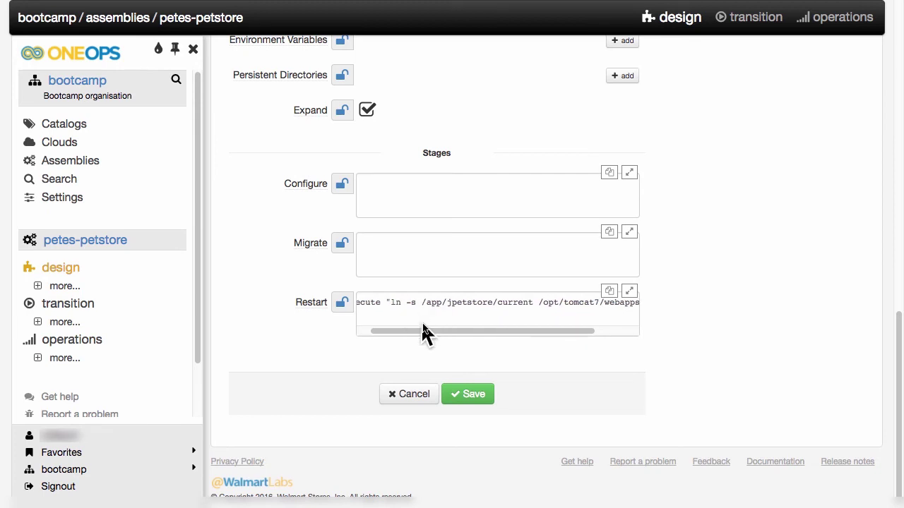
left_click(427, 332)
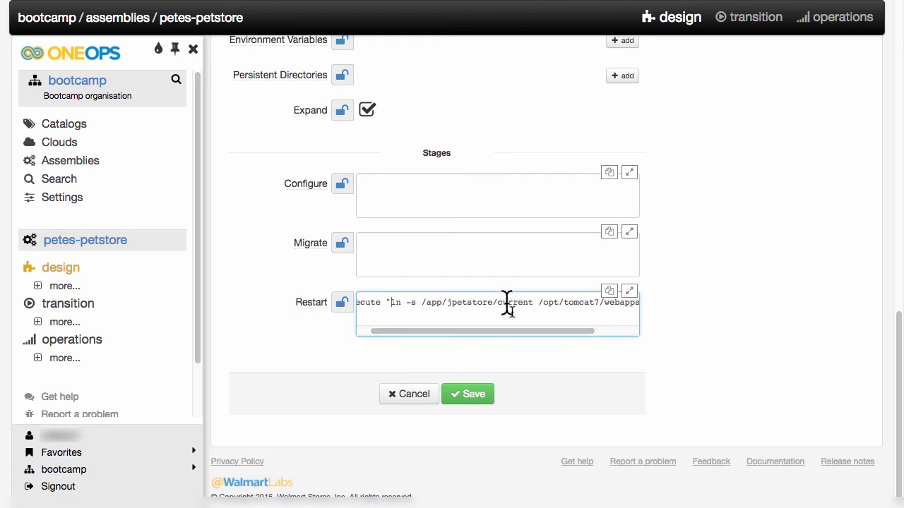
left_click_drag(515, 330, 569, 331)
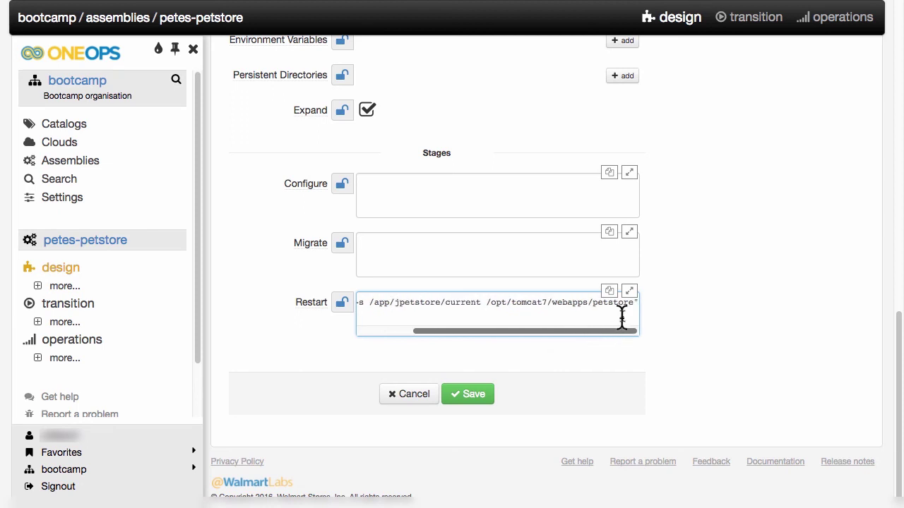